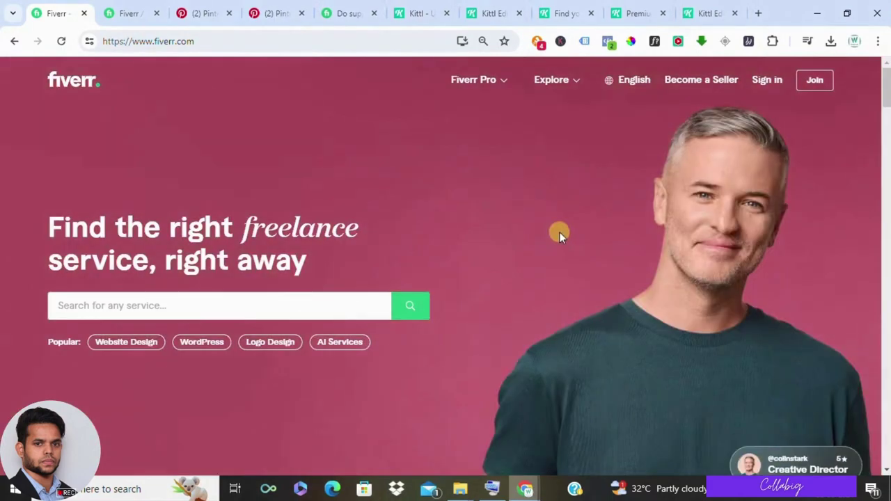
Step: Scroll the Fiverr homepage, open the Join sign-up form, then close it
scroll(557, 230, "down", 6)
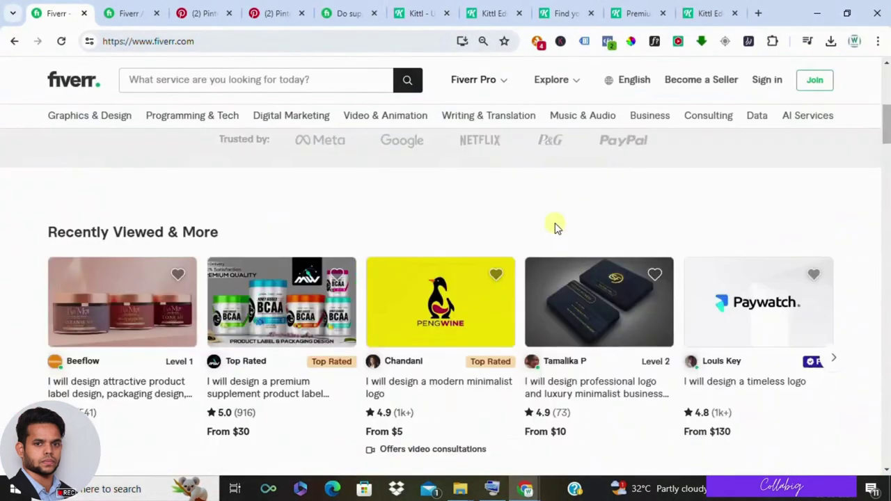
scroll(558, 226, "down", 1)
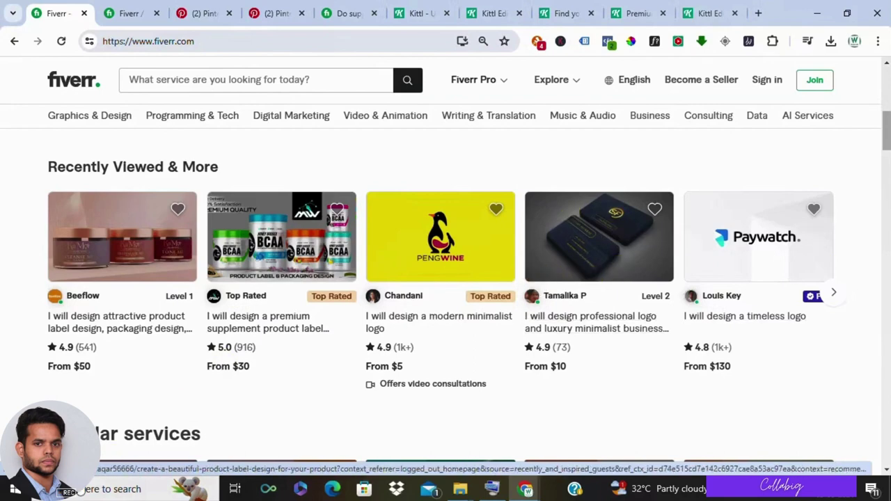
scroll(508, 369, "up", 10)
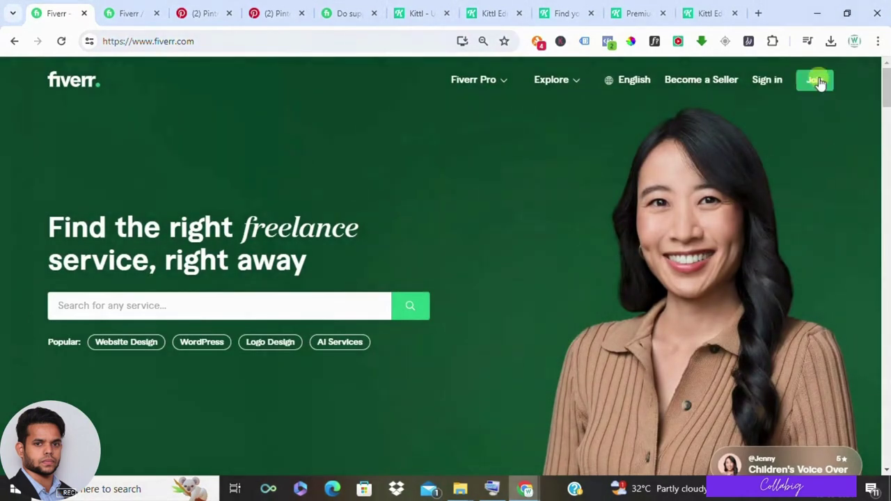
left_click(816, 81)
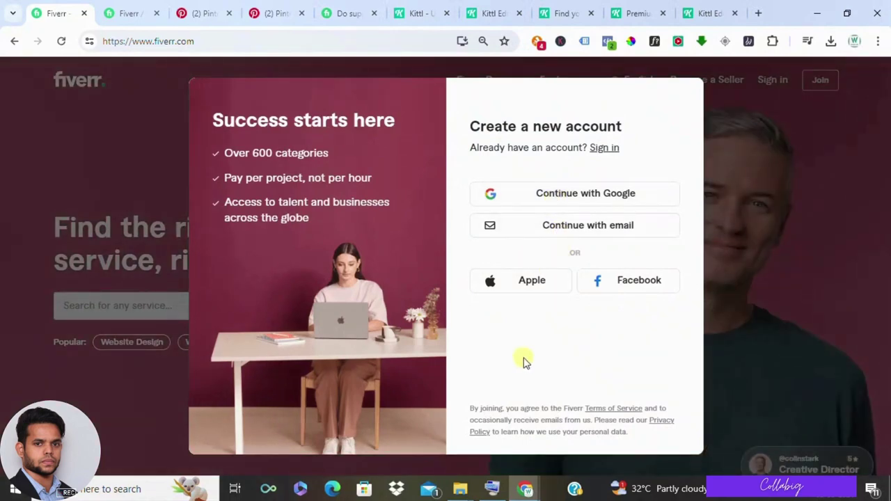
left_click(800, 275)
scroll(420, 243, "down", 5)
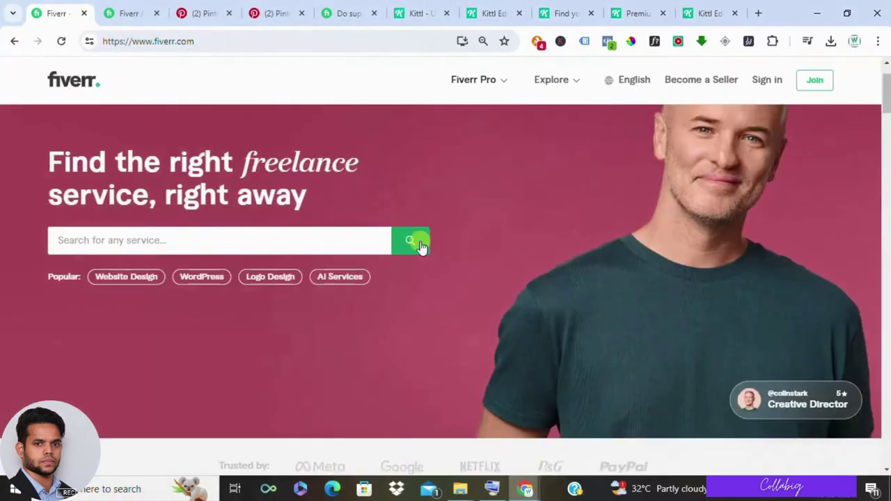
scroll(420, 243, "down", 2)
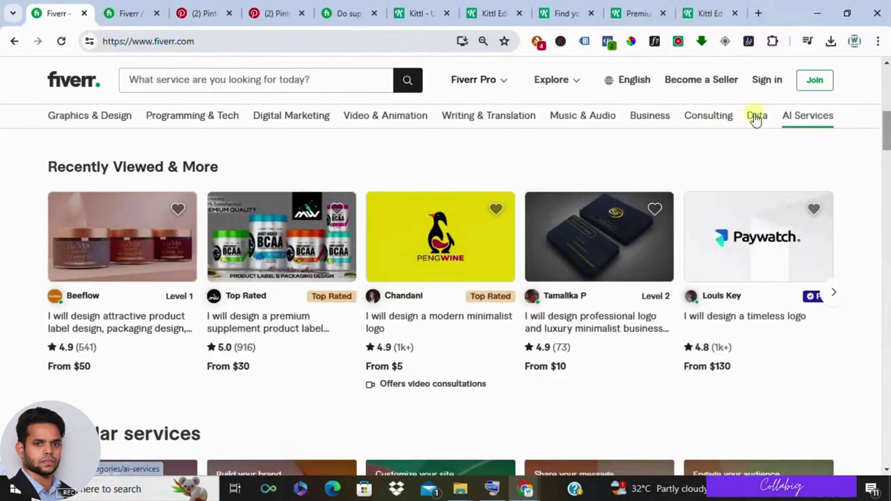
left_click(125, 9)
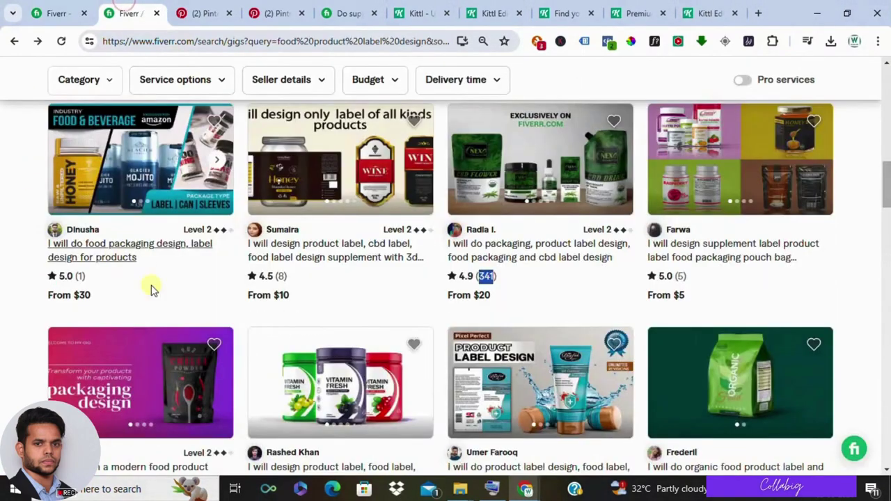
scroll(149, 287, "up", 10)
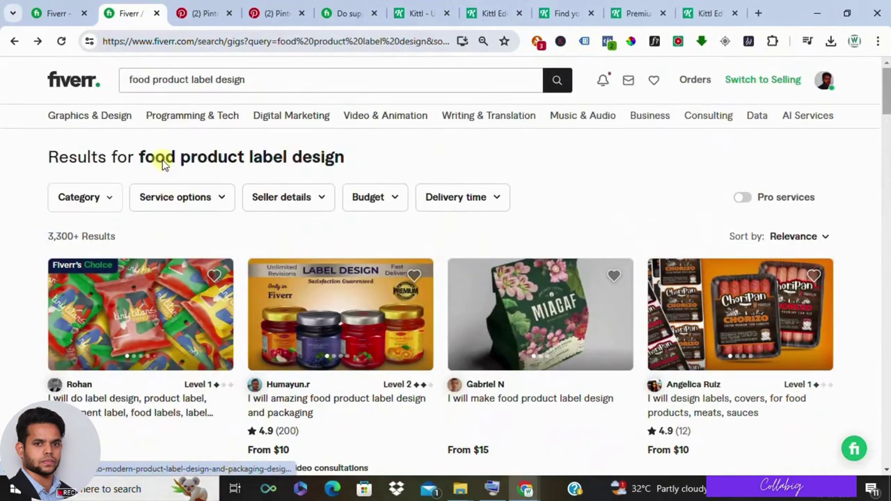
left_click_drag(138, 157, 408, 159)
scroll(273, 291, "down", 1)
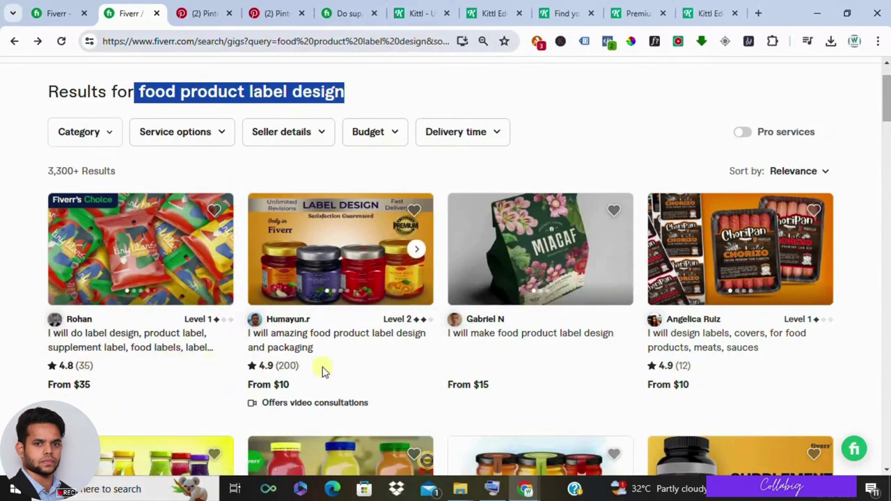
scroll(446, 352, "down", 4)
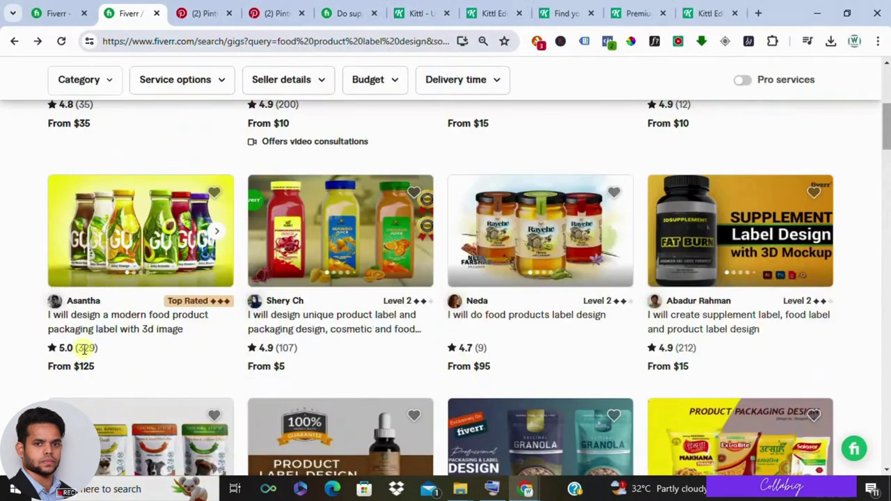
scroll(697, 362, "down", 4)
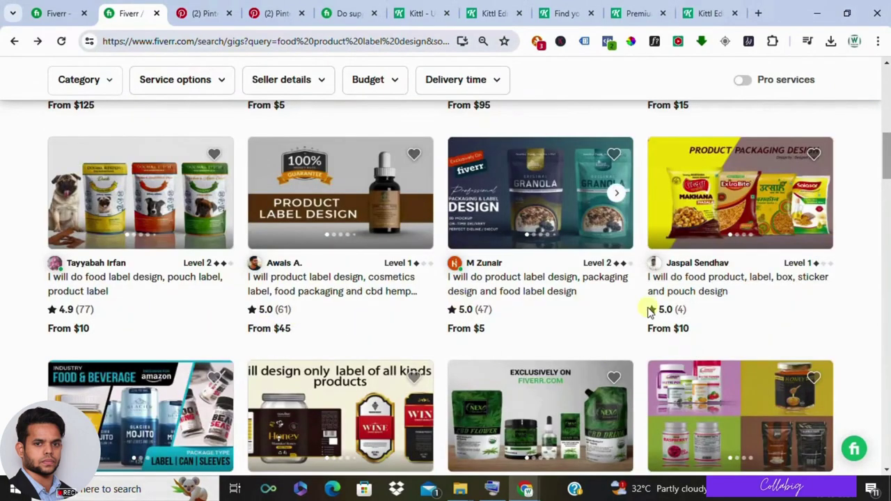
scroll(701, 258, "down", 4)
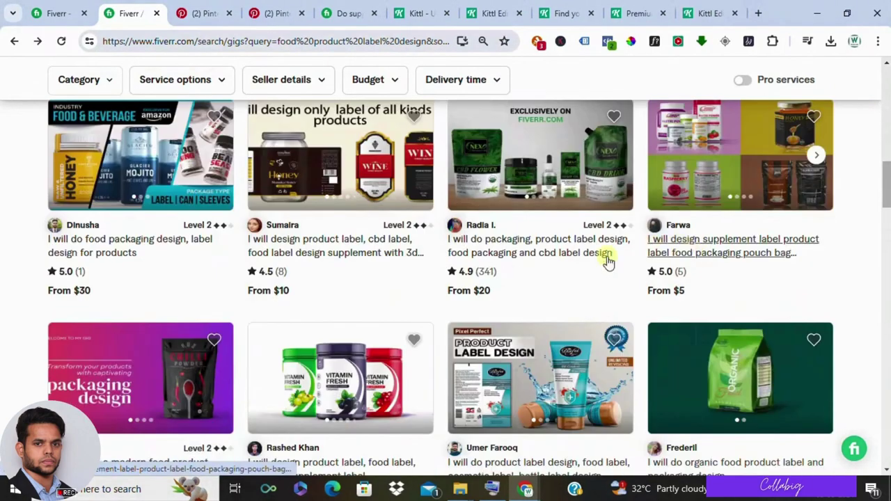
scroll(340, 202, "up", 1)
scroll(339, 202, "up", 2)
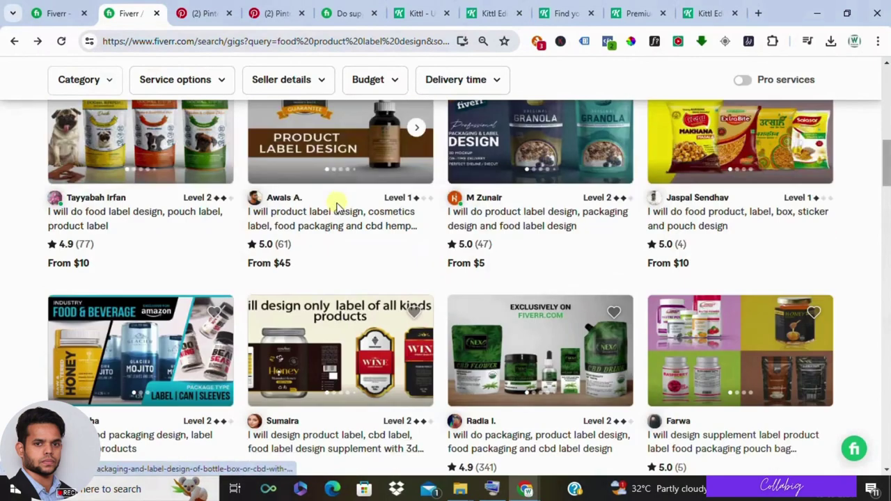
scroll(337, 218, "up", 5)
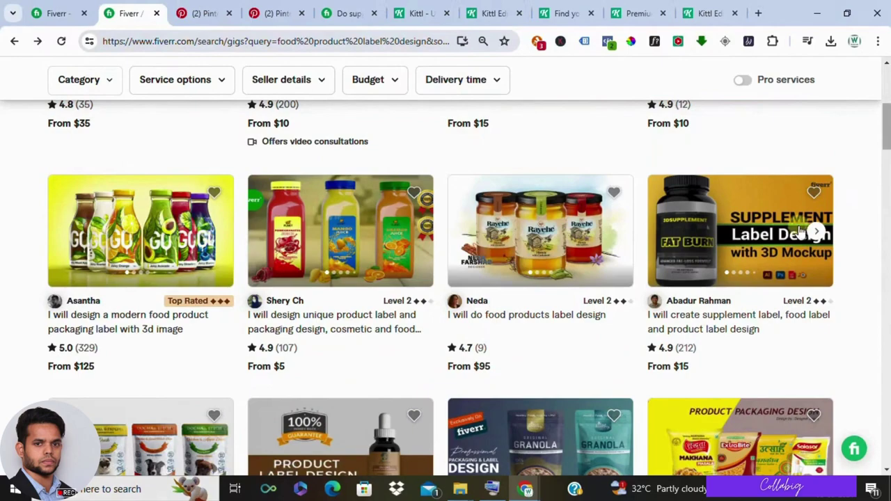
scroll(806, 235, "down", 3)
Step: Switch to the packaging design Pinterest profile and scroll to its header
left_click(206, 12)
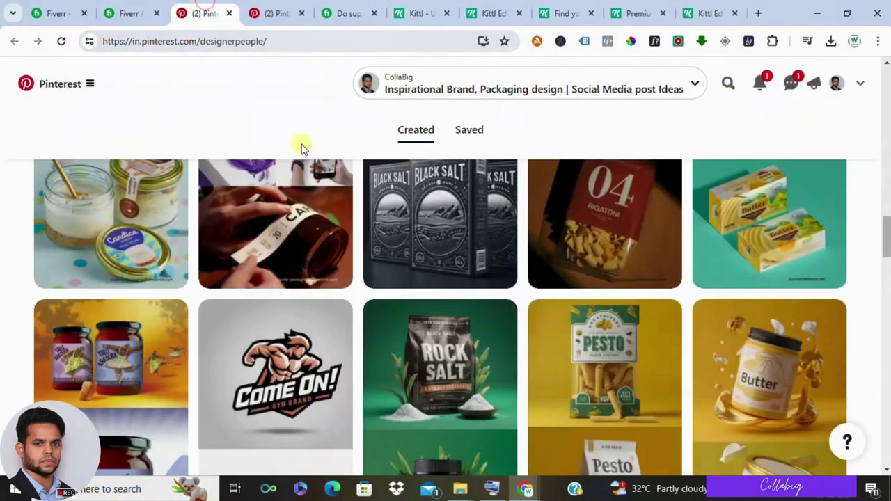
scroll(321, 173, "up", 10)
scroll(321, 173, "up", 5)
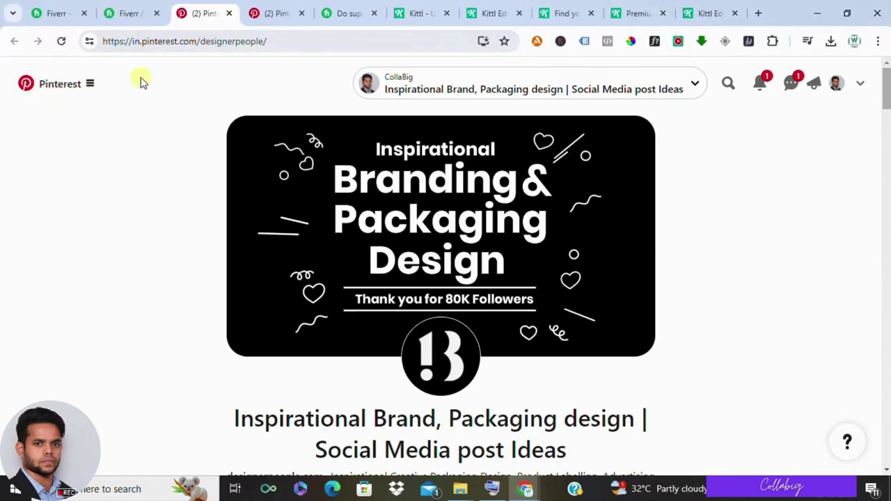
scroll(240, 182, "down", 4)
Step: Highlight the profile description and the 10m+ monthly views, then scroll the pin grid
left_click_drag(212, 150, 582, 217)
left_click(427, 285)
triple_click(426, 285)
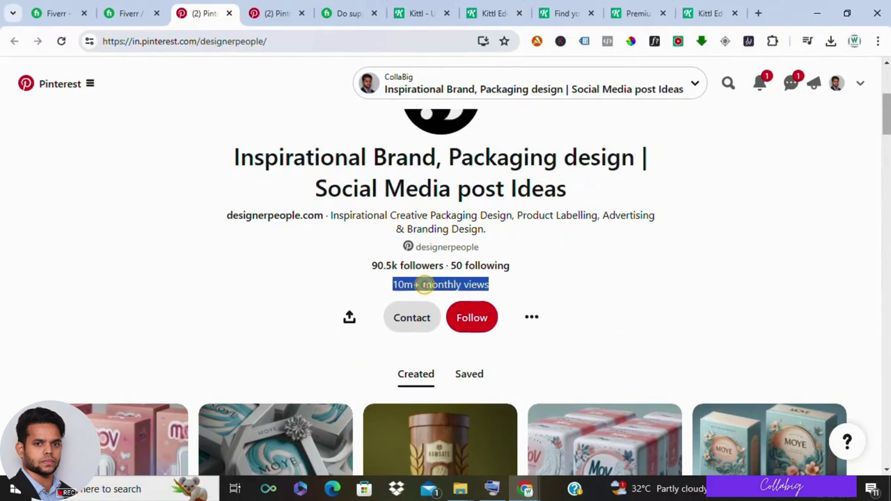
scroll(365, 309, "down", 8)
scroll(355, 306, "down", 10)
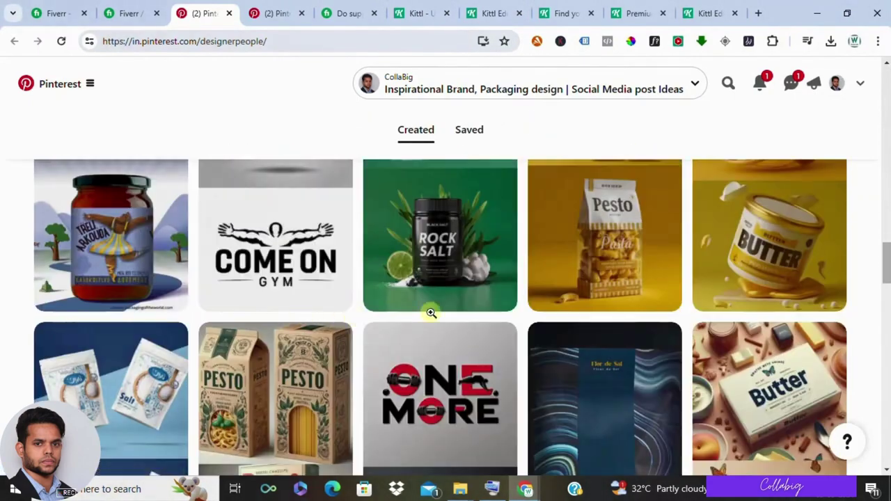
Step: Browse the thepixelstudios.co profile and open the C-Focus supplement bottle pin
left_click(278, 13)
scroll(318, 232, "up", 10)
scroll(319, 227, "down", 4)
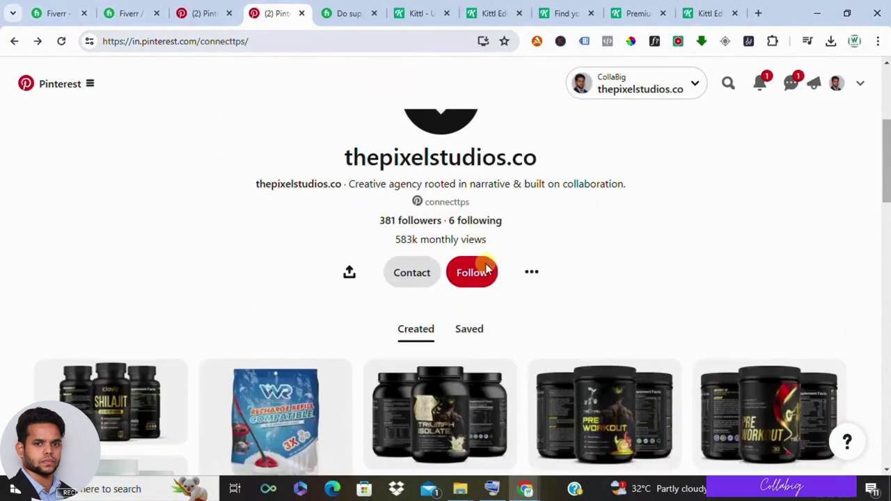
left_click_drag(395, 244, 503, 248)
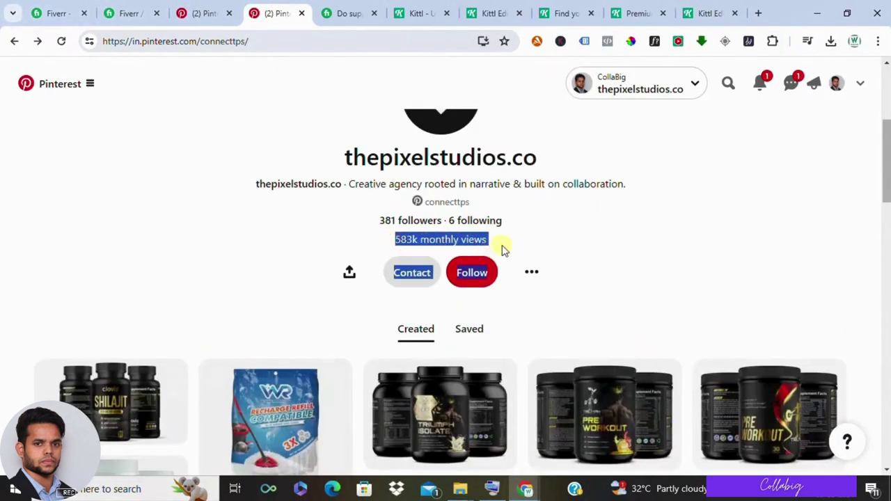
left_click(503, 240)
scroll(446, 278, "down", 1)
scroll(447, 278, "down", 10)
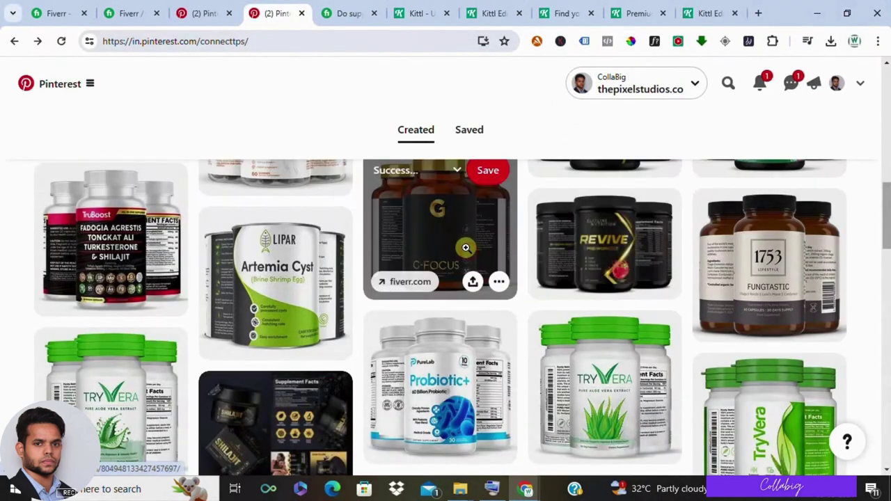
left_click(466, 248)
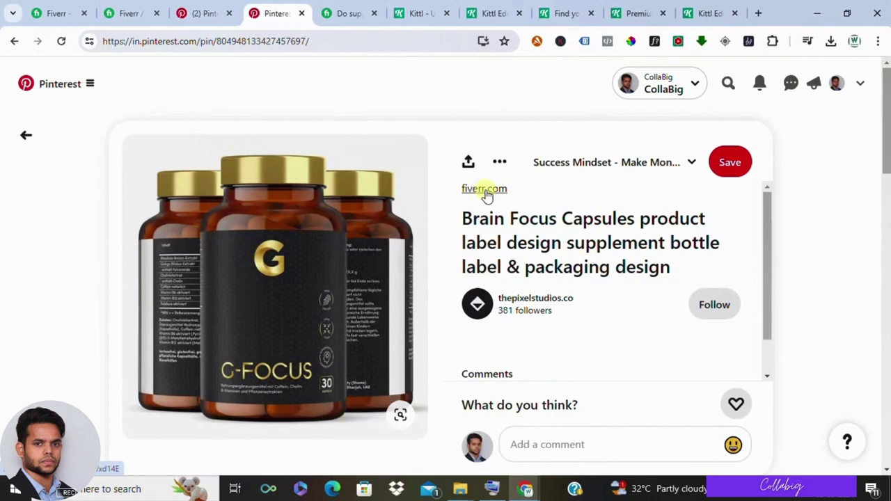
Step: Scroll through the Kittl homepage features, then return to the Kittl Editor New Project
left_click(417, 12)
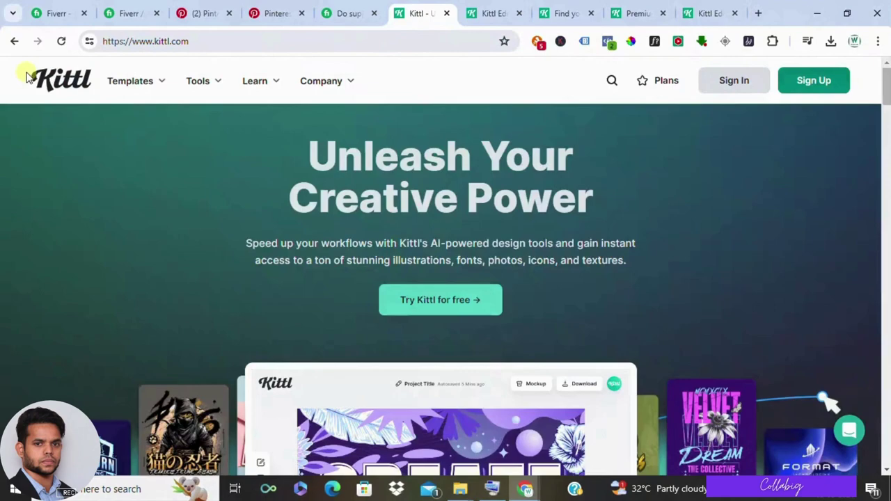
scroll(408, 235, "down", 1)
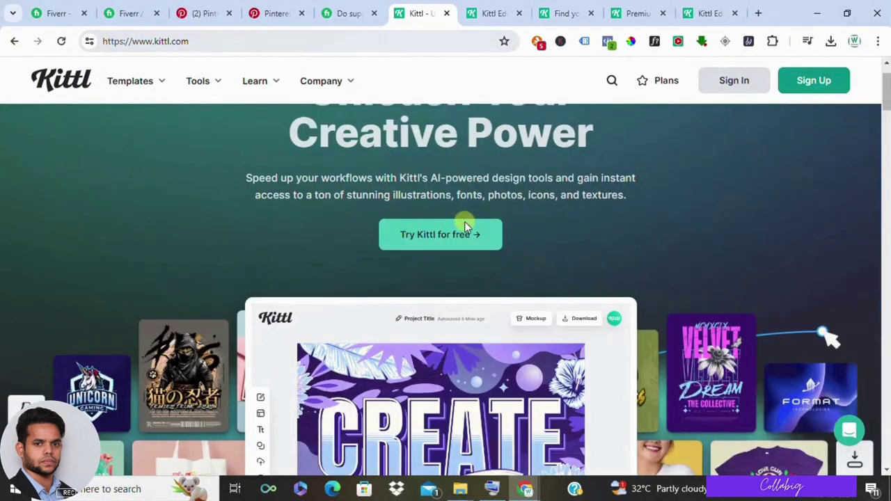
scroll(459, 226, "down", 6)
scroll(451, 235, "down", 9)
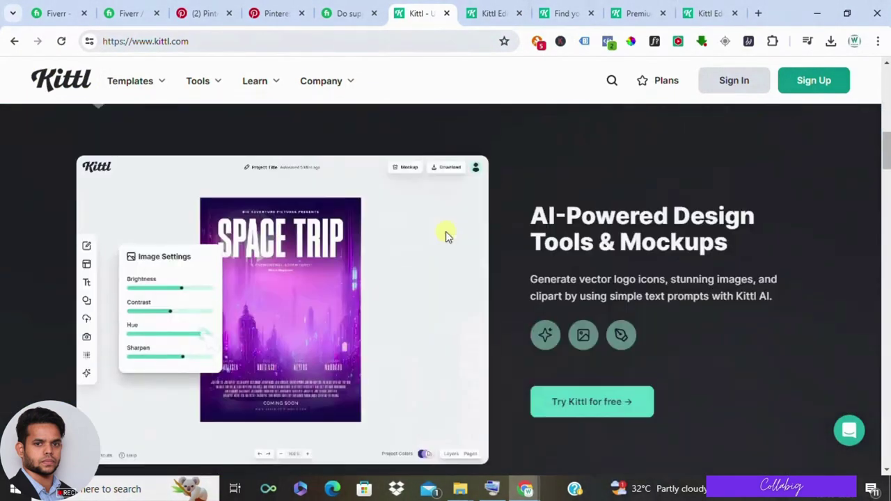
scroll(444, 238, "down", 1)
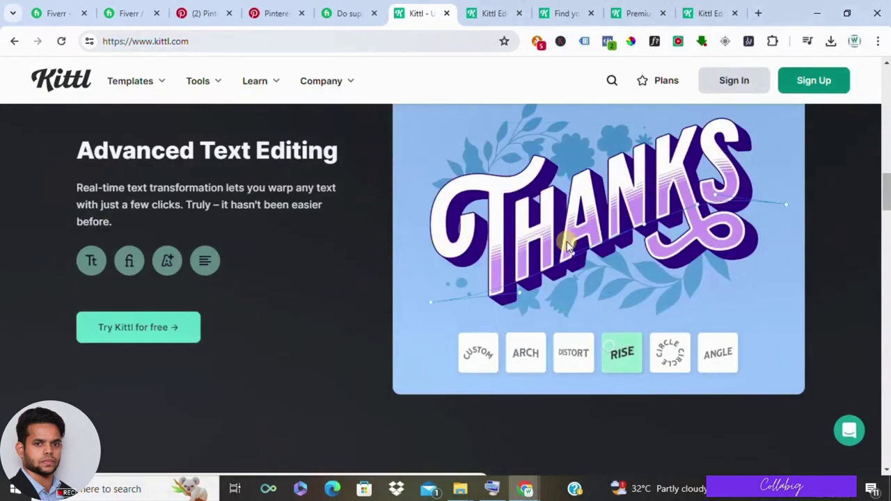
scroll(498, 220, "up", 15)
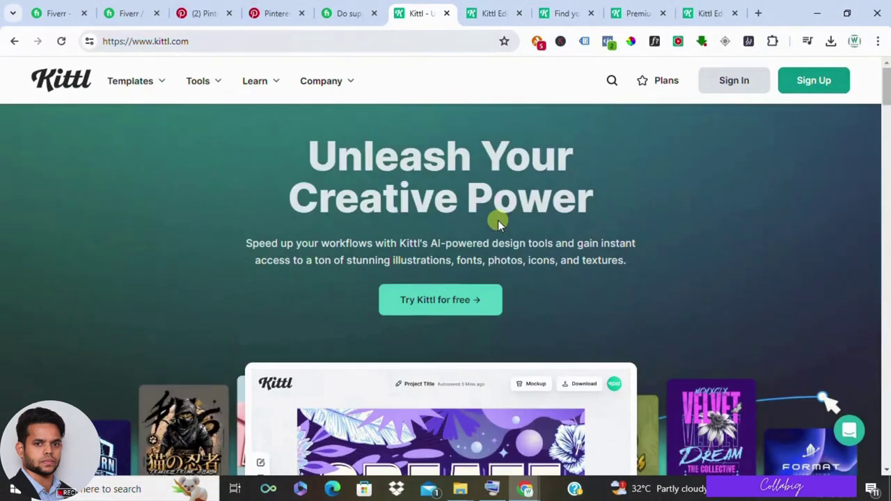
left_click(491, 13)
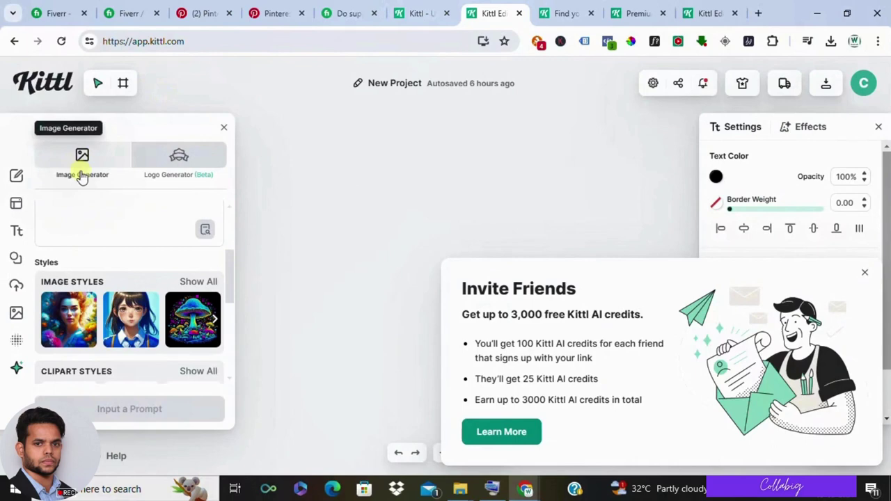
Step: Browse the Kittl coffee and cacao labels gallery to the Premium Quality template
left_click(567, 11)
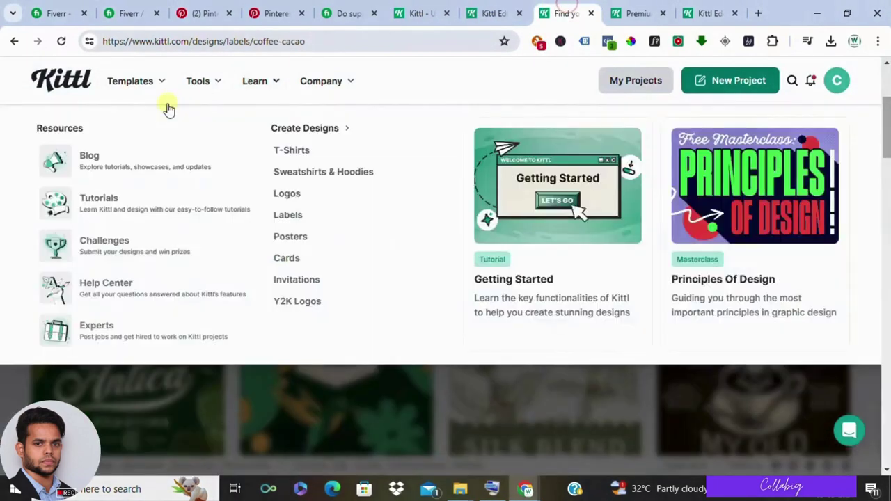
mouse_move(207, 84)
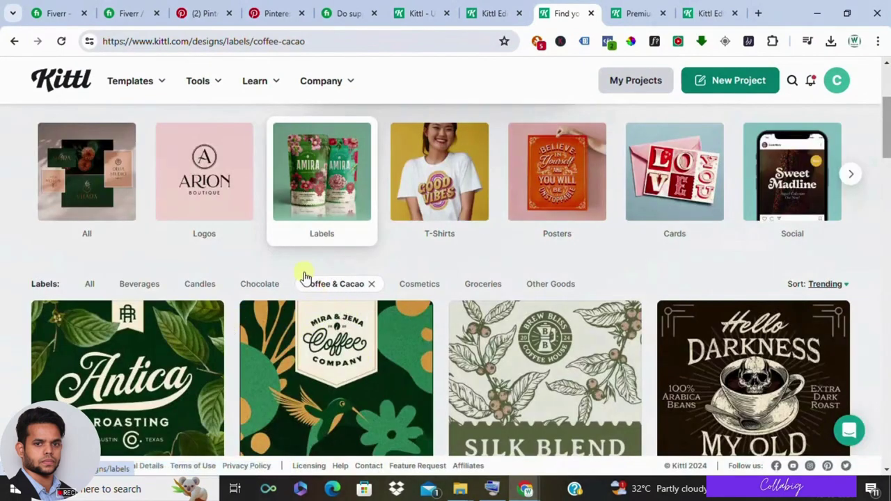
mouse_move(314, 199)
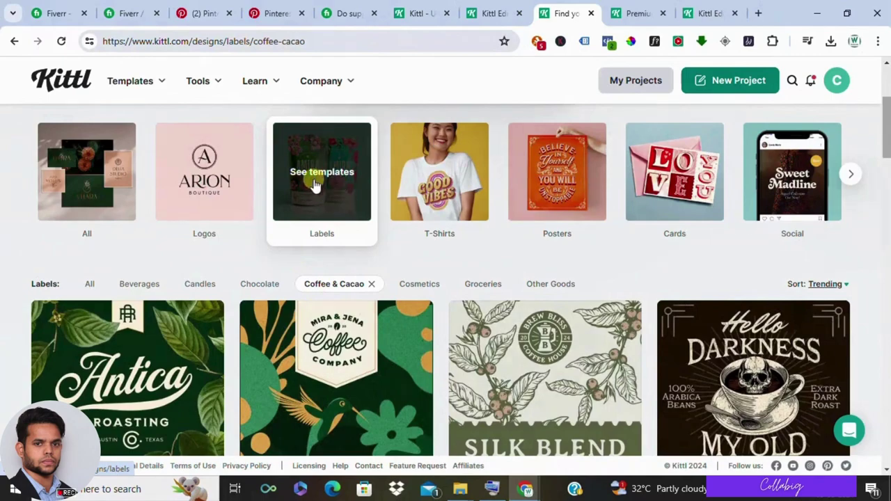
scroll(342, 291, "down", 10)
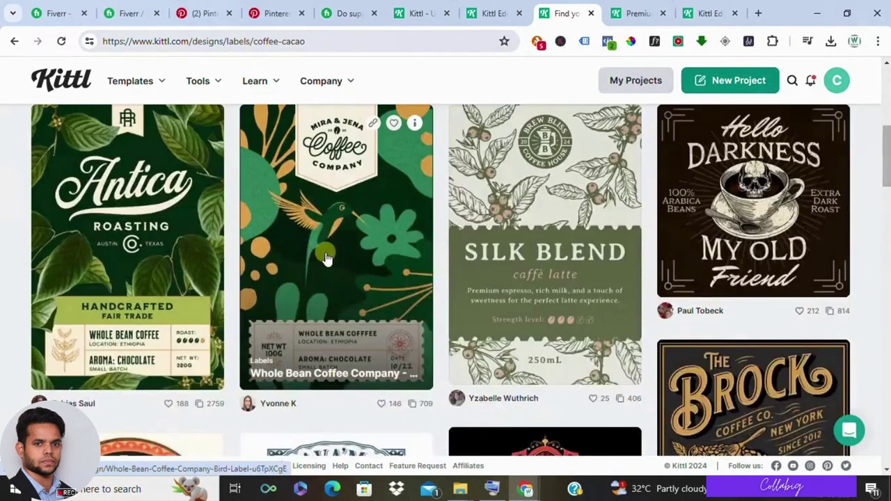
scroll(473, 277, "down", 6)
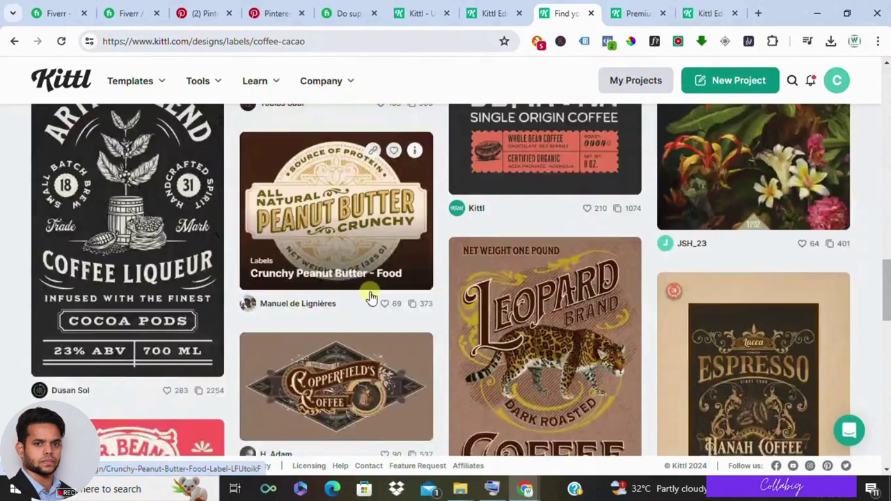
scroll(368, 295, "up", 7)
Step: Open the Premium Quality template in a new tab and view the Premium Coffee Label page
right_click(138, 271)
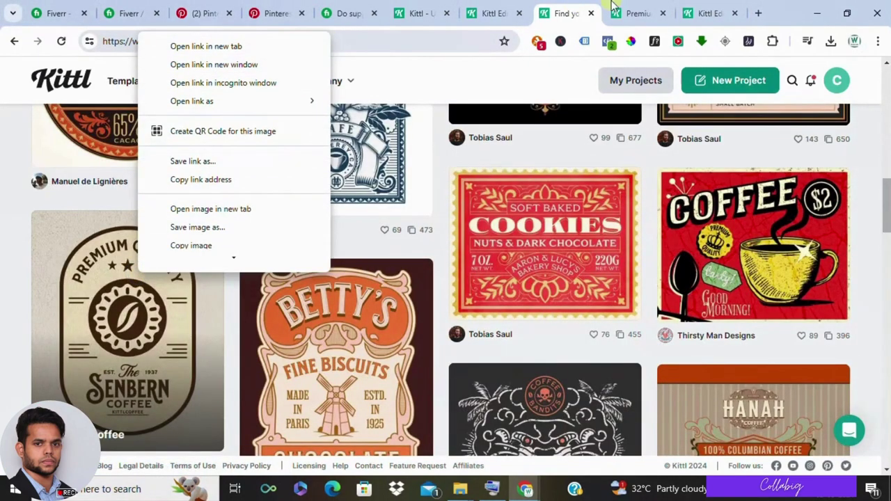
right_click(101, 390)
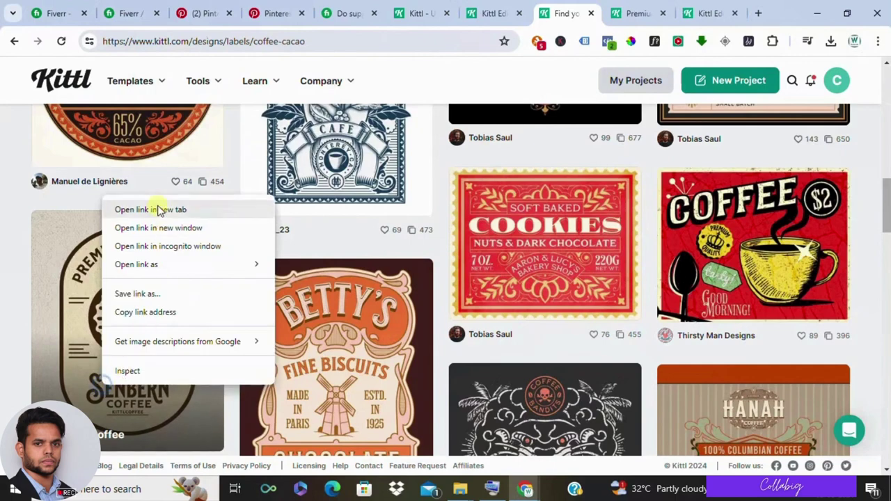
left_click(633, 11)
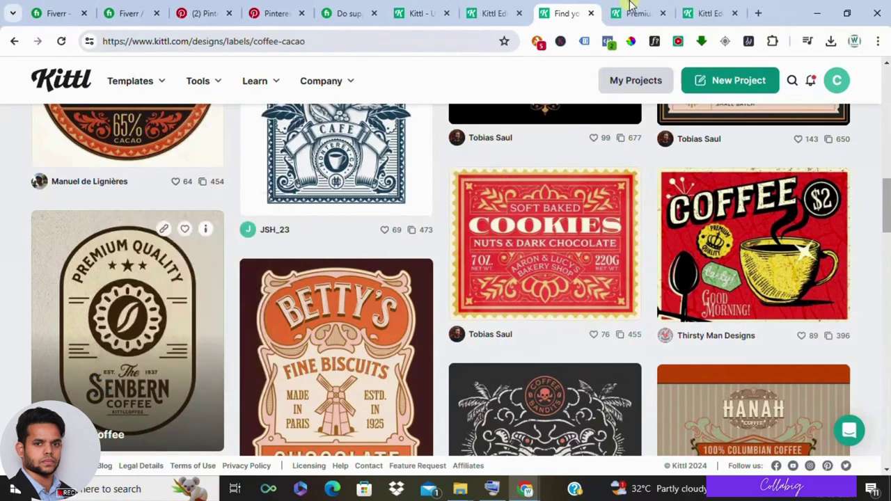
left_click(633, 11)
left_click(201, 11)
scroll(259, 233, "down", 10)
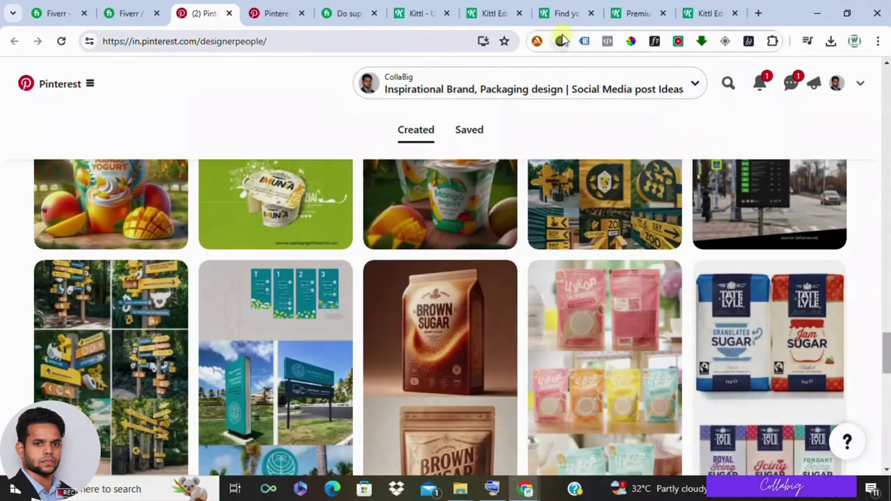
left_click(627, 11)
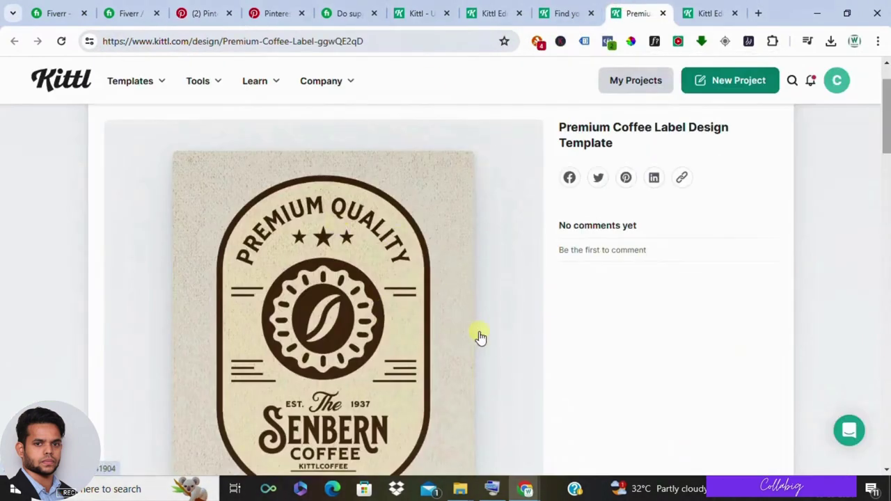
Step: Preview the Premium Coffee label on the beige t-shirt mockup
left_click(709, 13)
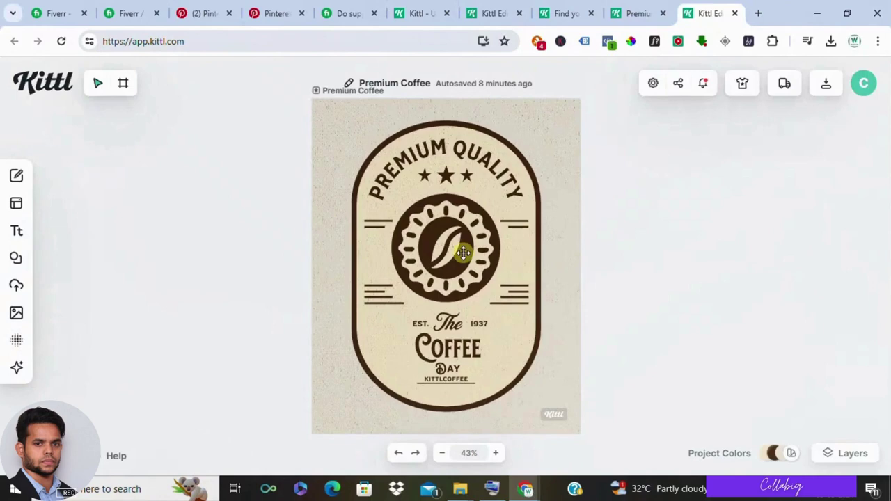
mouse_move(30, 188)
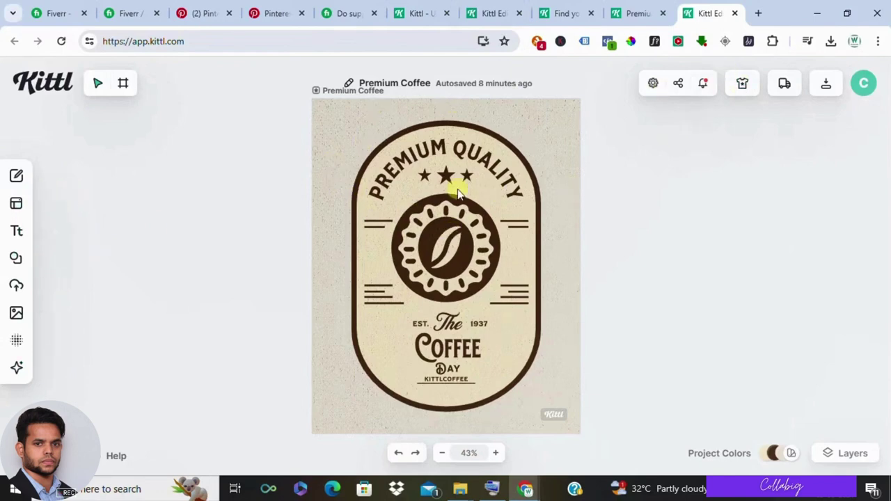
left_click(743, 89)
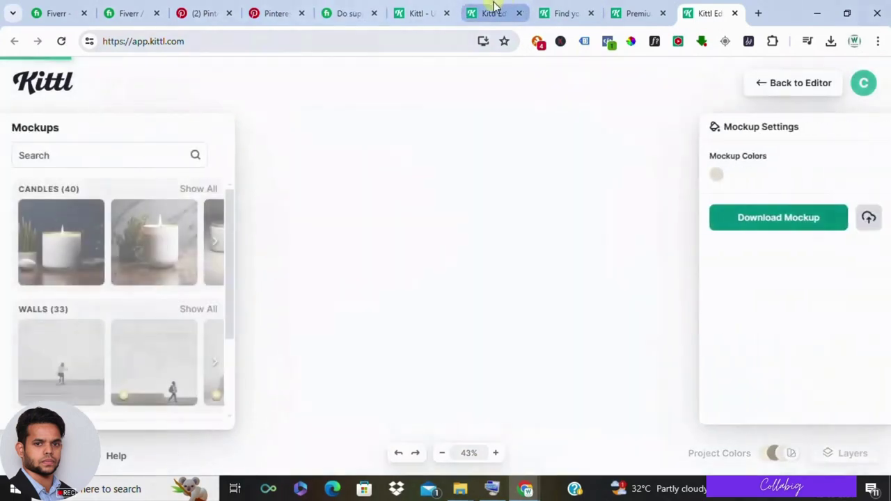
left_click(489, 11)
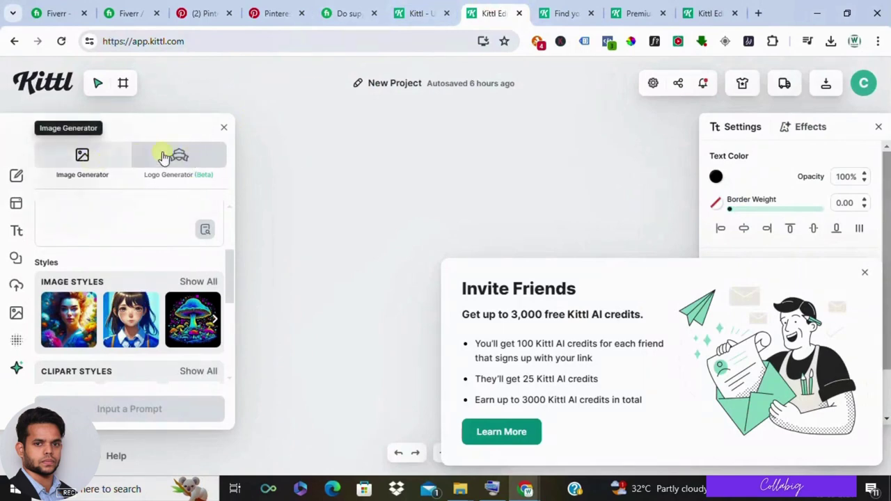
left_click(711, 10)
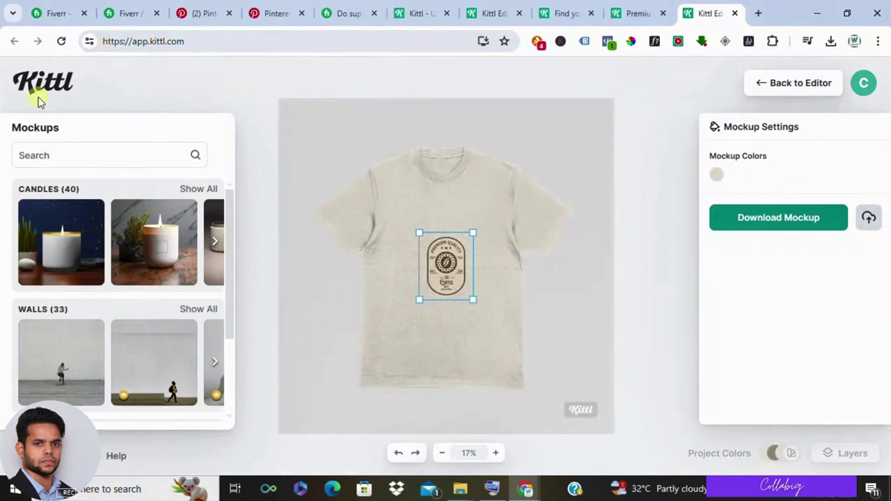
Step: Return to the editor and reopen the Mockup preview for the coffee label
left_click(783, 83)
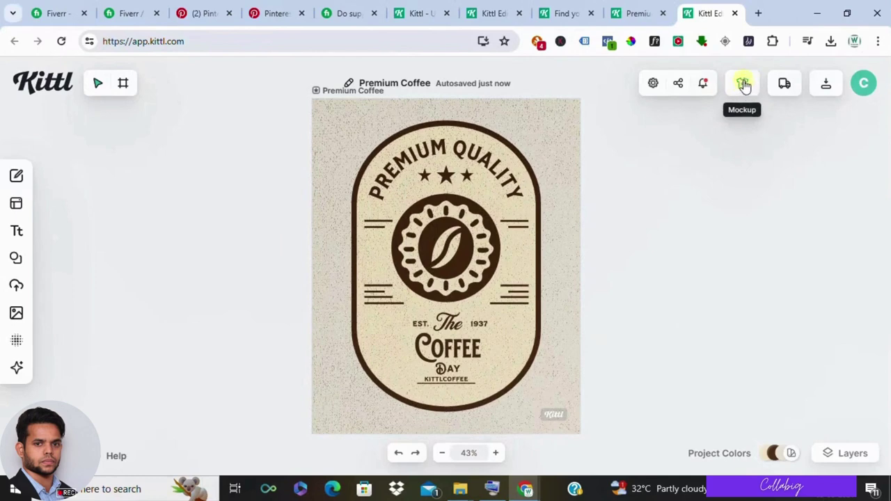
left_click(743, 85)
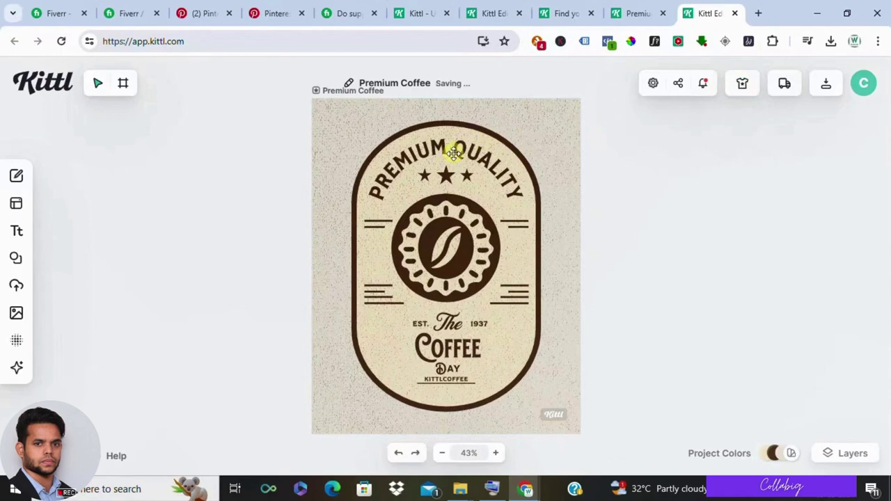
left_click(743, 87)
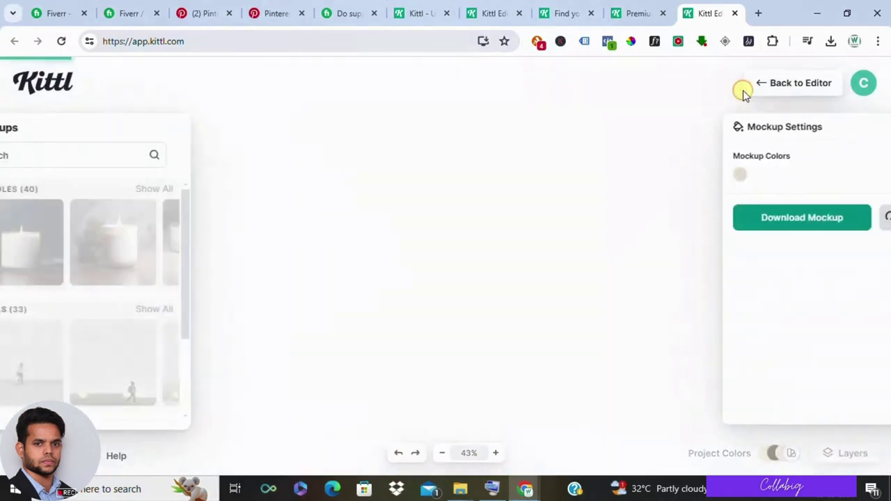
Step: Place the design on the first Bottles mockup and drag it down onto the label's centre
scroll(143, 255, "down", 15)
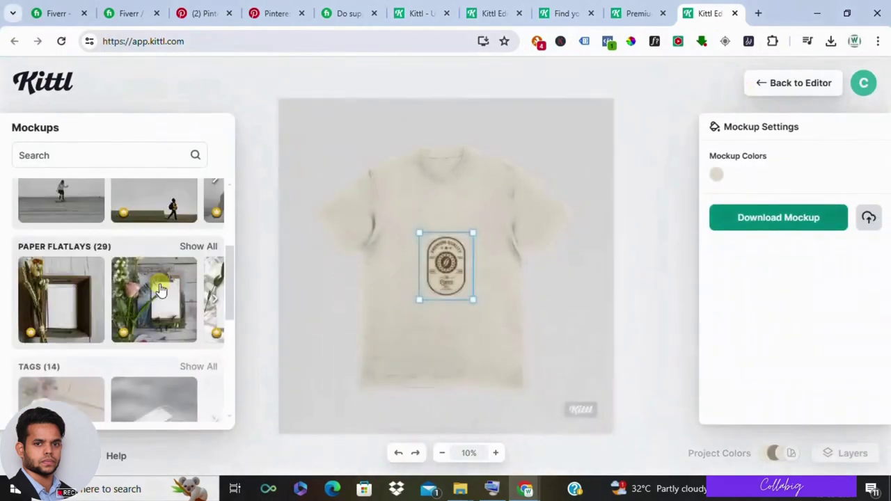
scroll(145, 256, "down", 10)
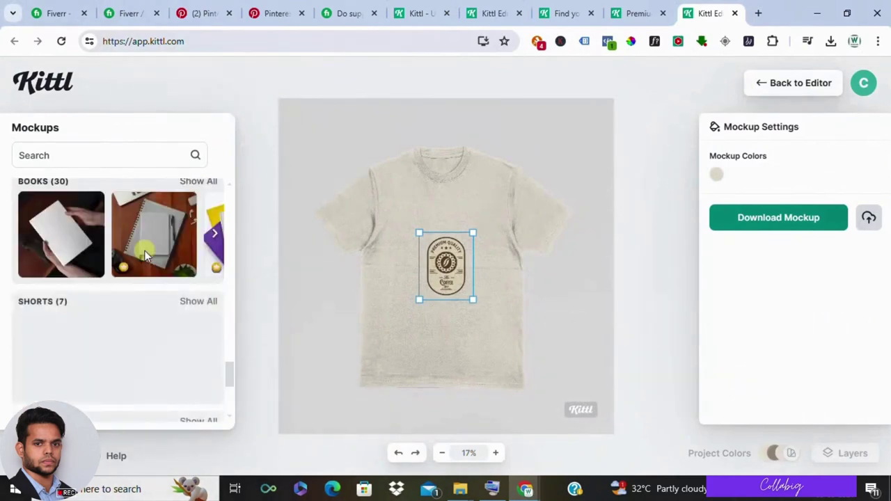
scroll(150, 279, "up", 3)
left_click(77, 268)
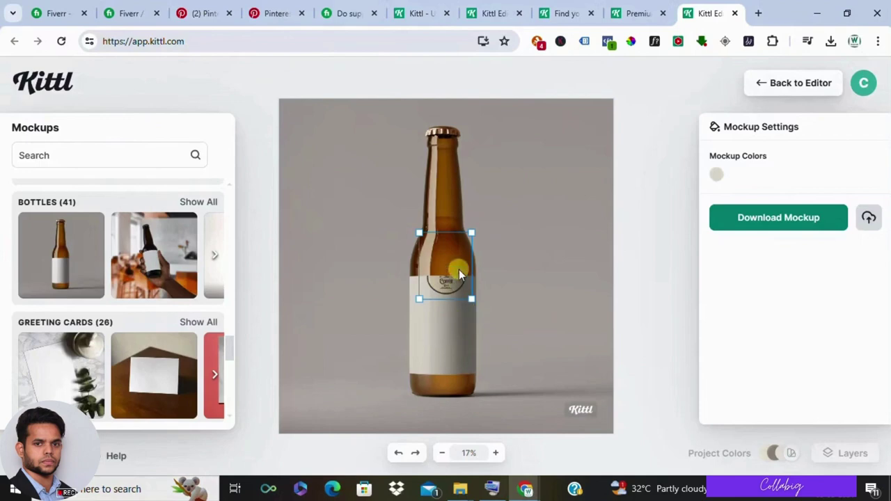
left_click_drag(443, 287, 443, 343)
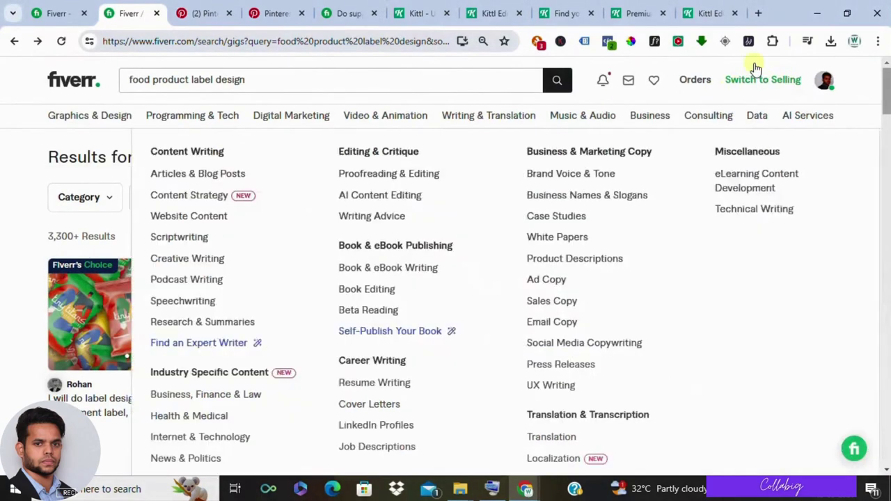
Step: Switch the Fiverr account to selling mode
left_click(766, 81)
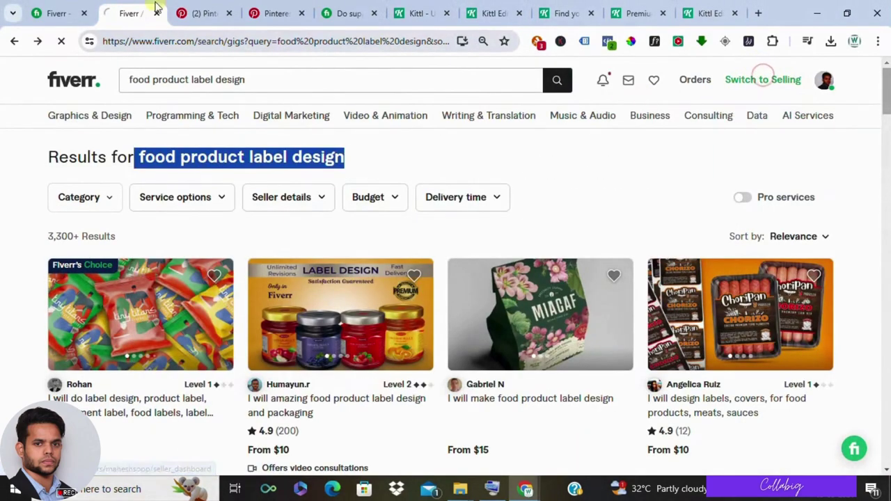
left_click(204, 13)
scroll(397, 283, "down", 10)
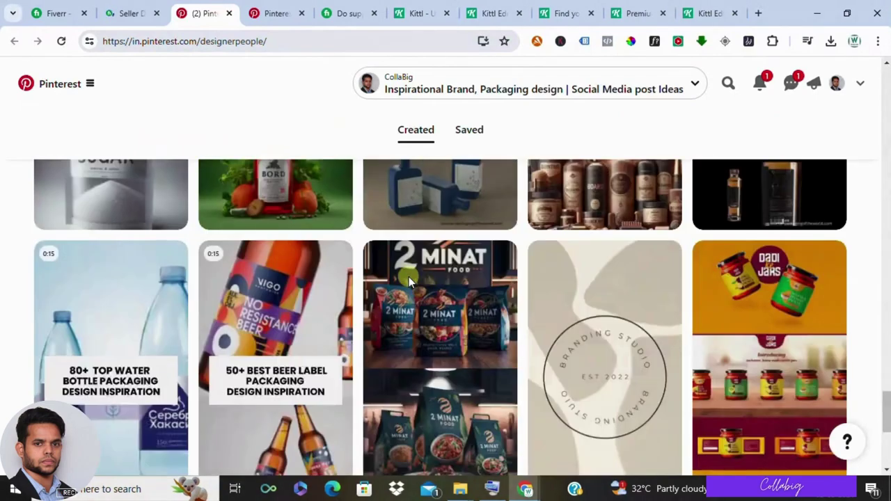
scroll(409, 276, "down", 2)
scroll(417, 292, "up", 5)
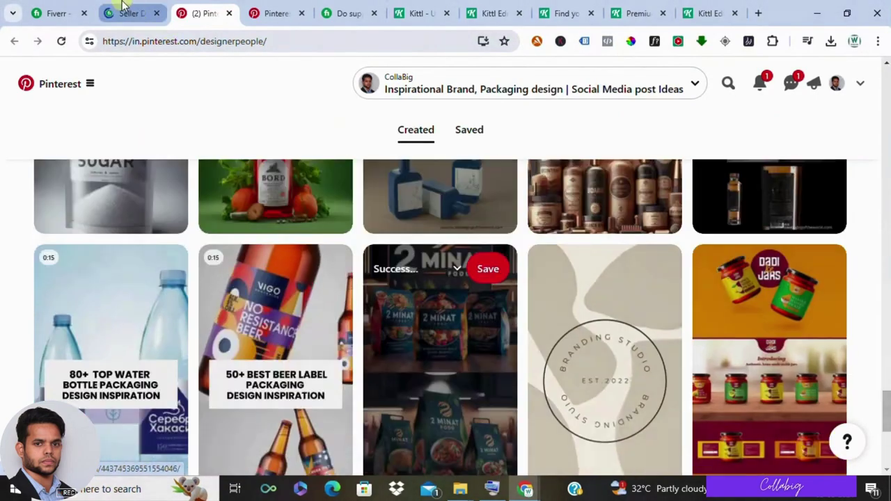
Step: Open My Business > Gigs and try CREATE A NEW GIG, revealing the 4-Gig maximum notice
left_click(126, 14)
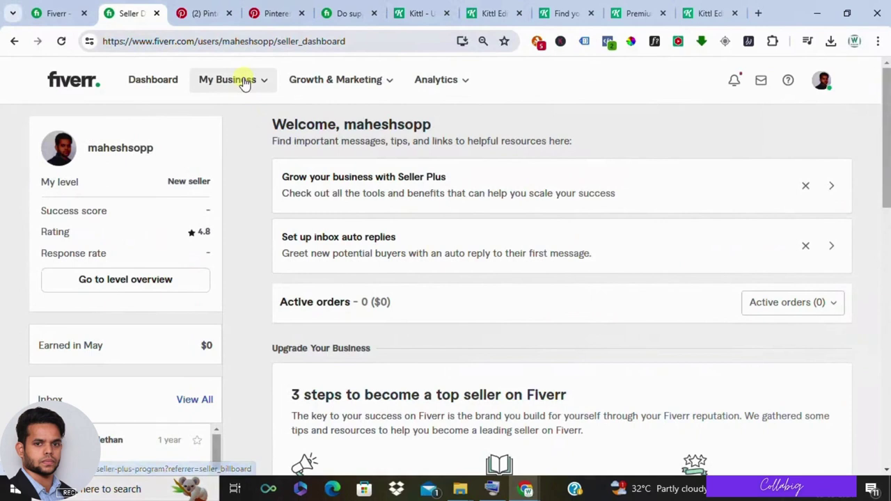
mouse_move(244, 80)
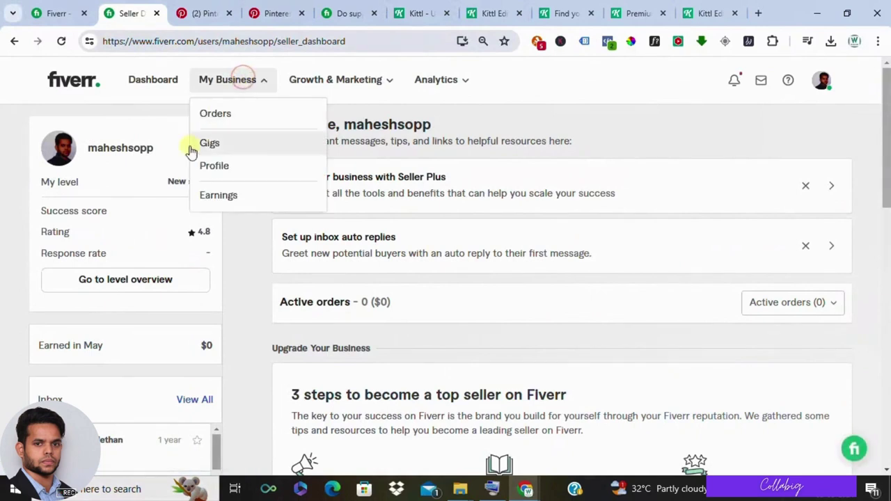
left_click(218, 145)
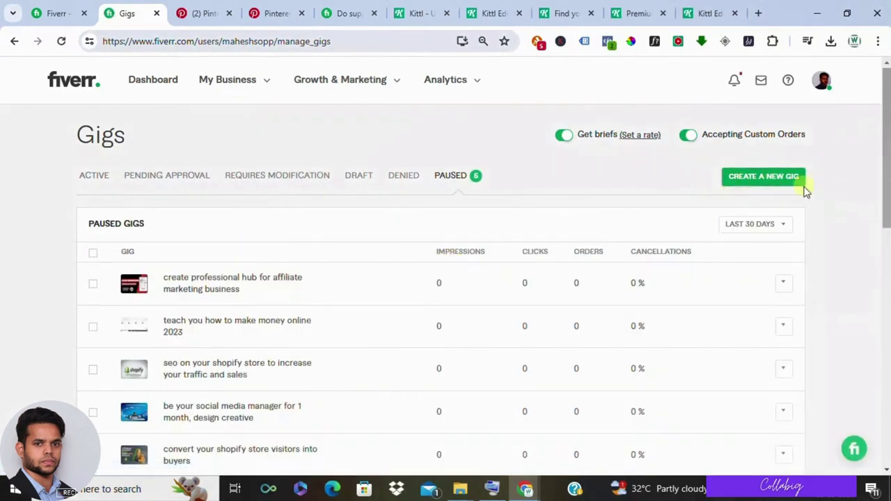
left_click(769, 178)
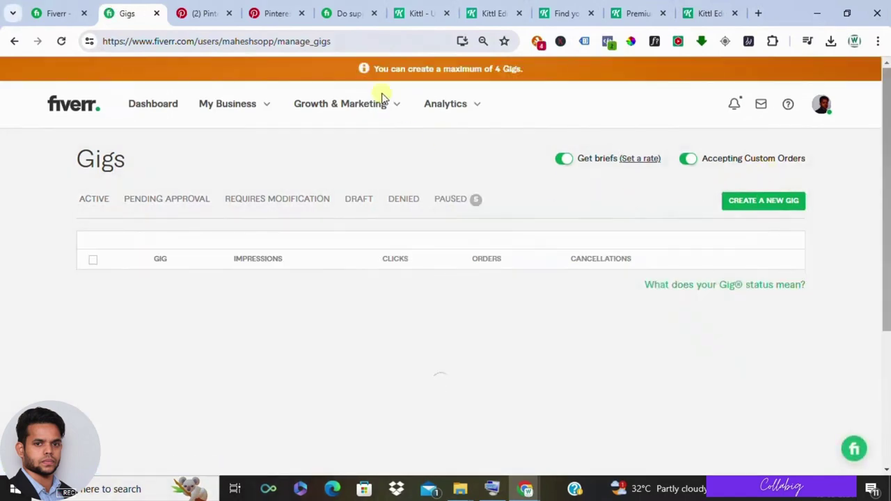
scroll(436, 304, "down", 2)
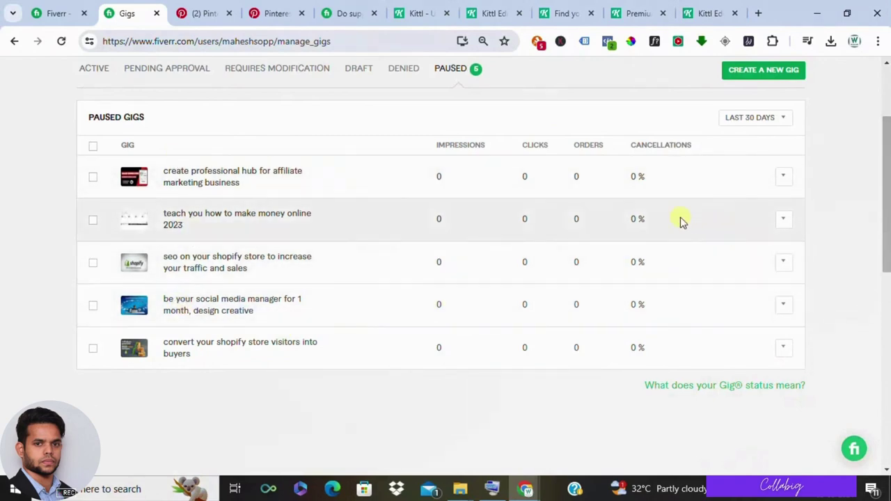
scroll(683, 220, "up", 2)
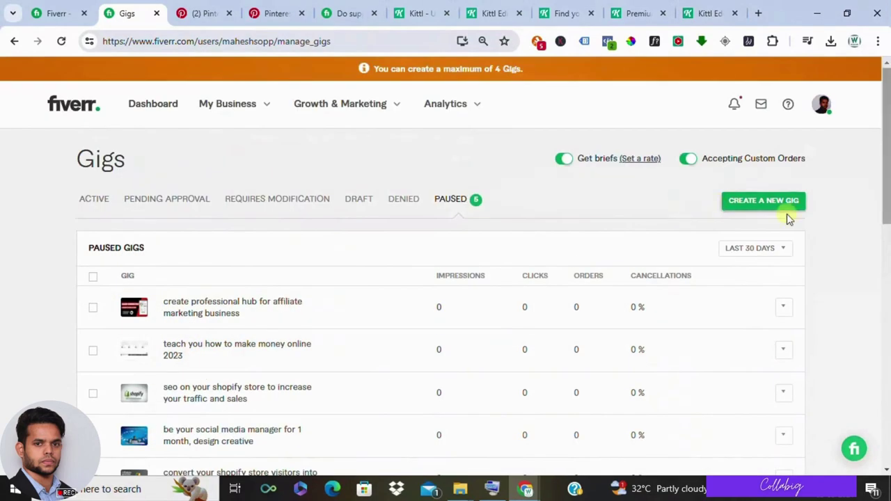
Step: Return to the first Fiverr tab and scroll the homepage down and back to the top
left_click(45, 12)
scroll(613, 181, "down", 3)
scroll(641, 185, "down", 10)
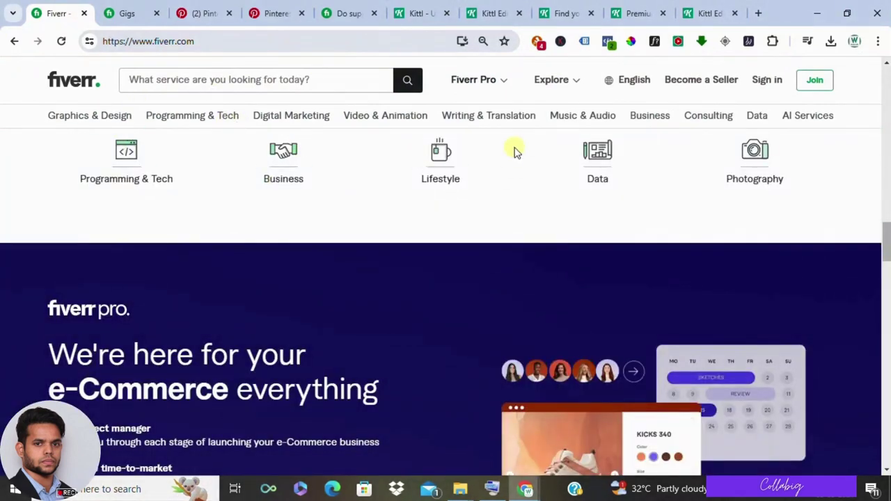
scroll(514, 183, "up", 13)
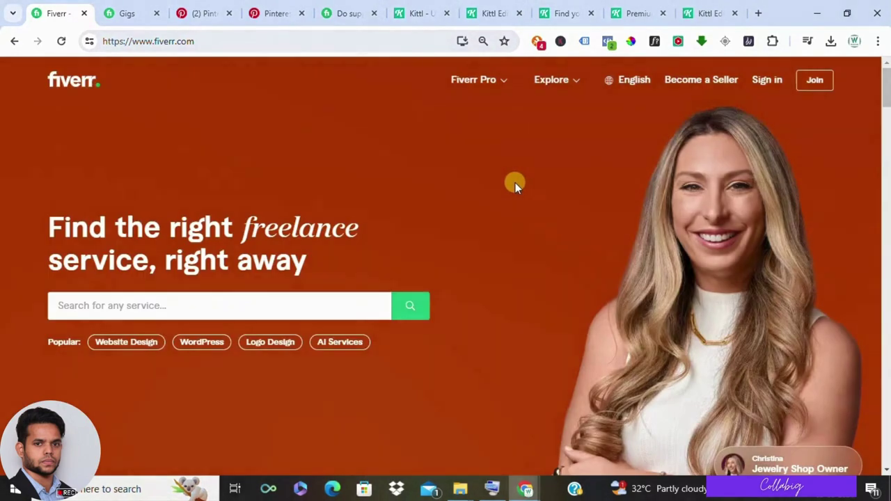